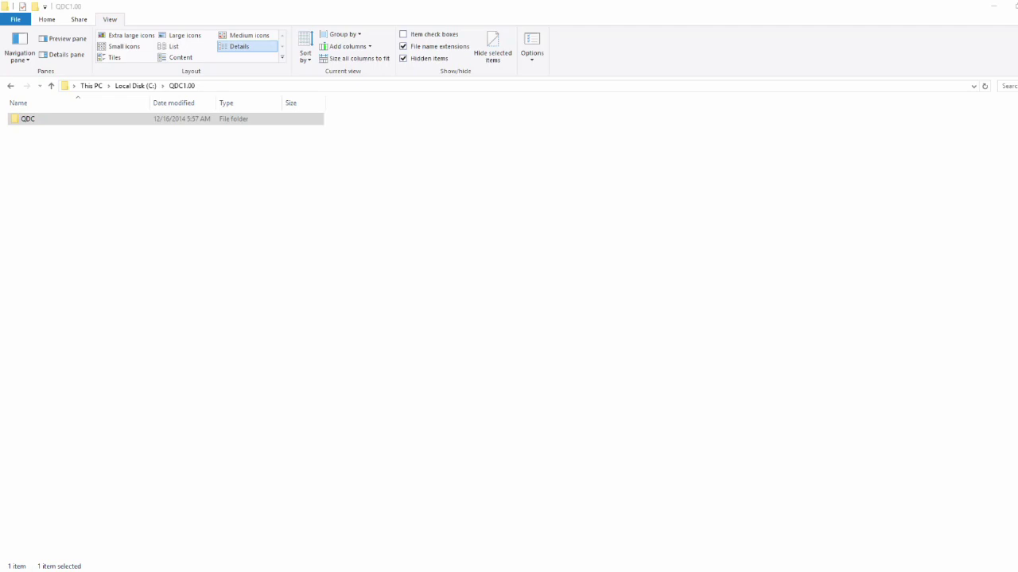
- Launch QDC.exe from the QDC\Bin\Win folder inside QDC1.00
click(64, 121)
click(34, 125)
double_click(23, 126)
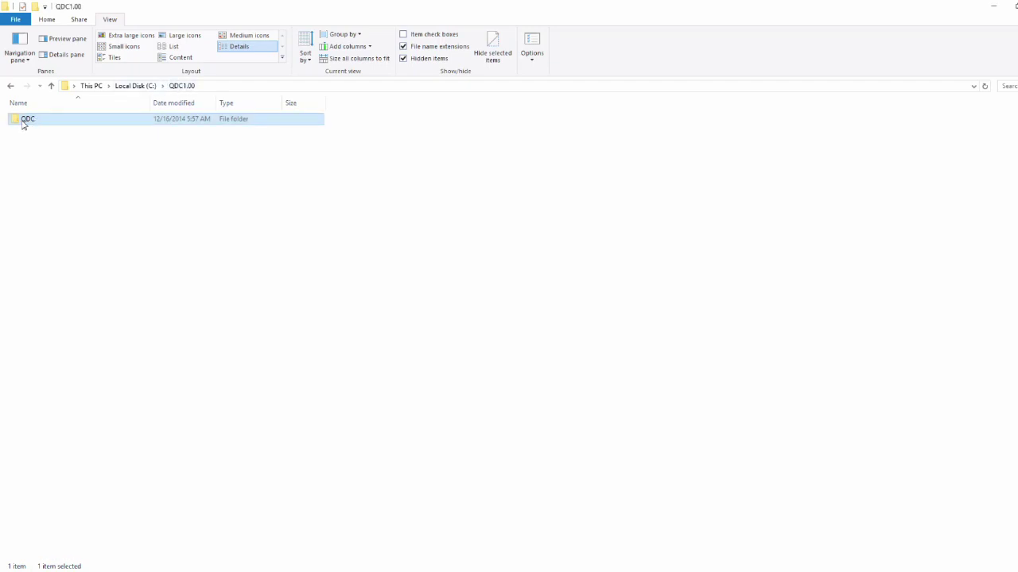
double_click(24, 121)
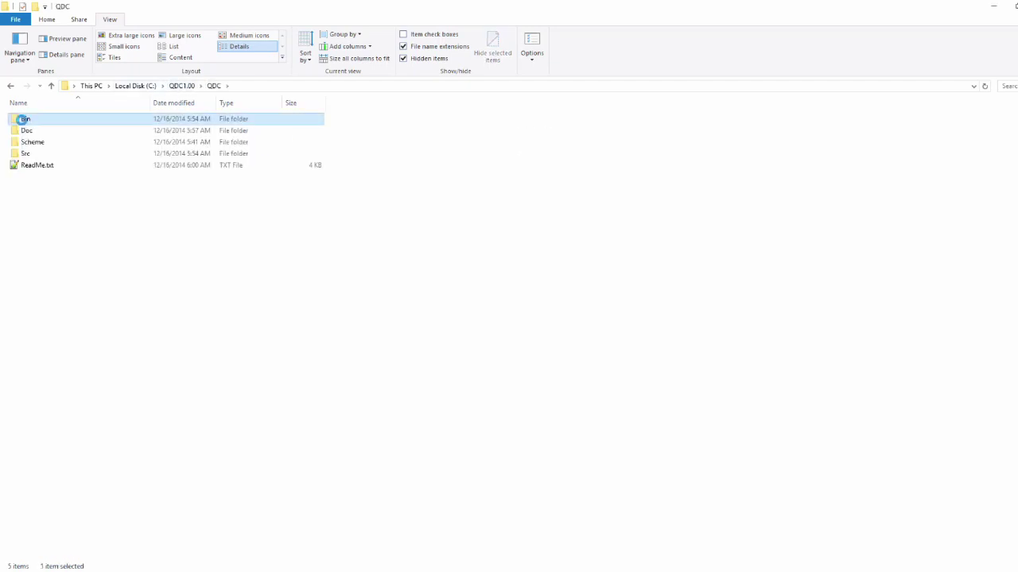
click(28, 130)
double_click(28, 130)
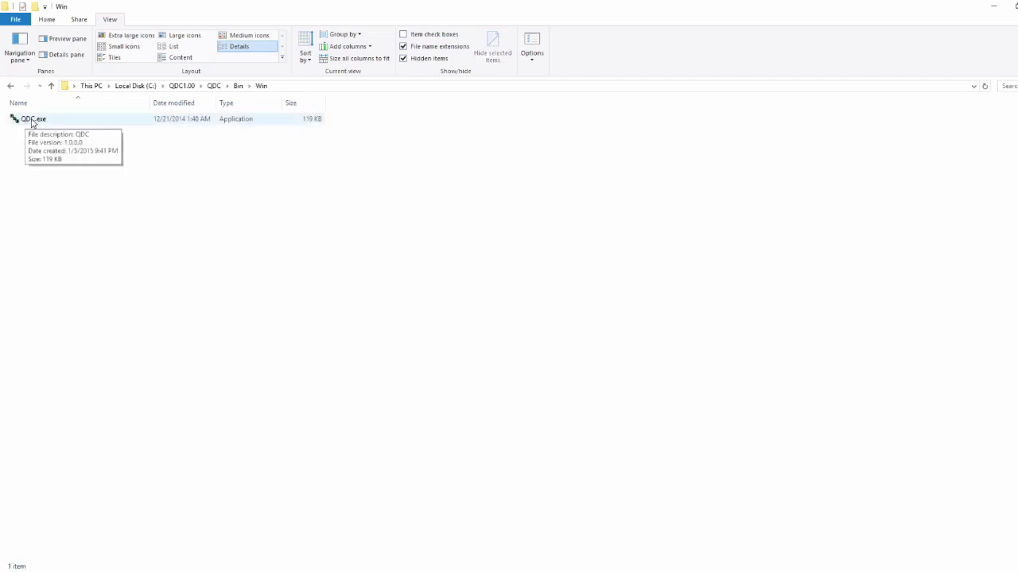
double_click(32, 121)
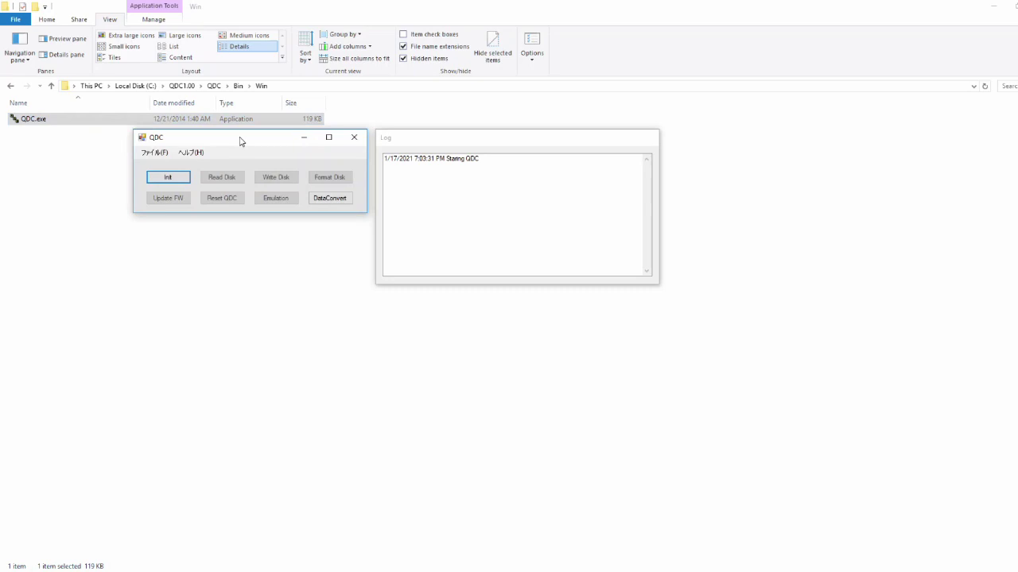
- Separate the QDC and Log windows, then initialize the device with Famicom Disk System (ファミコンディスクシステム) as the target
drag(241, 141, 500, 331)
drag(435, 139, 343, 109)
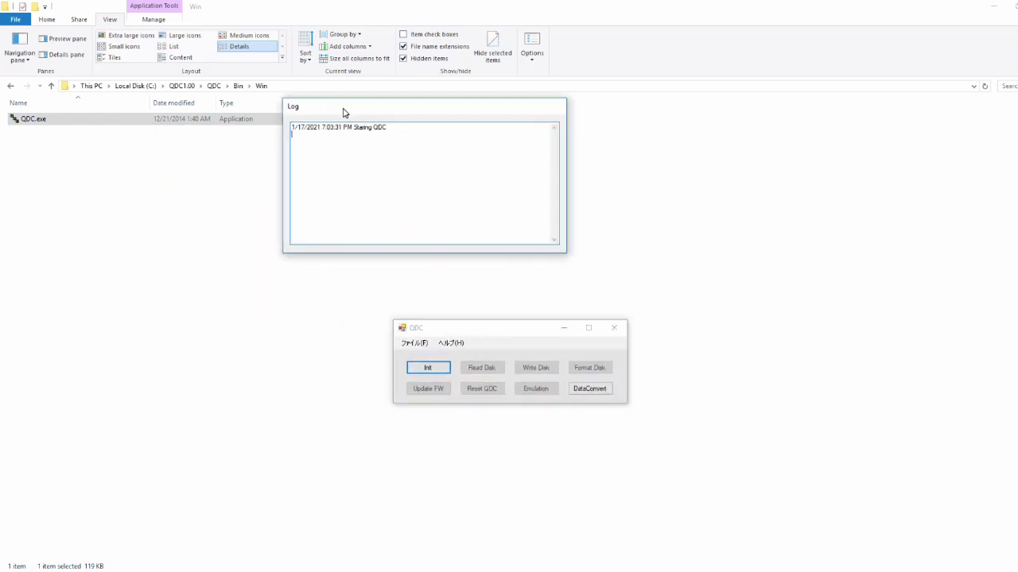
click(438, 368)
drag(475, 309, 521, 183)
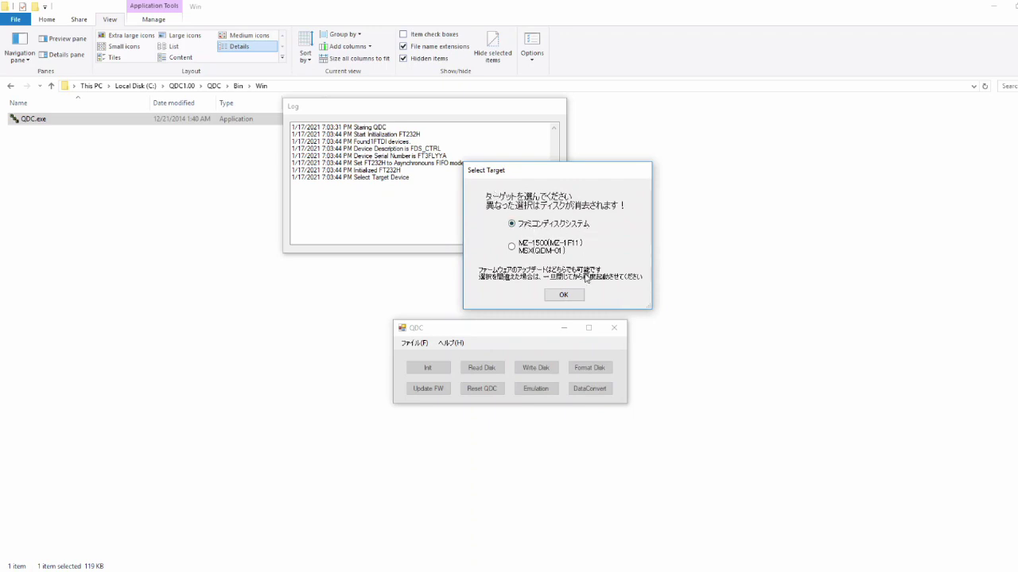
click(566, 295)
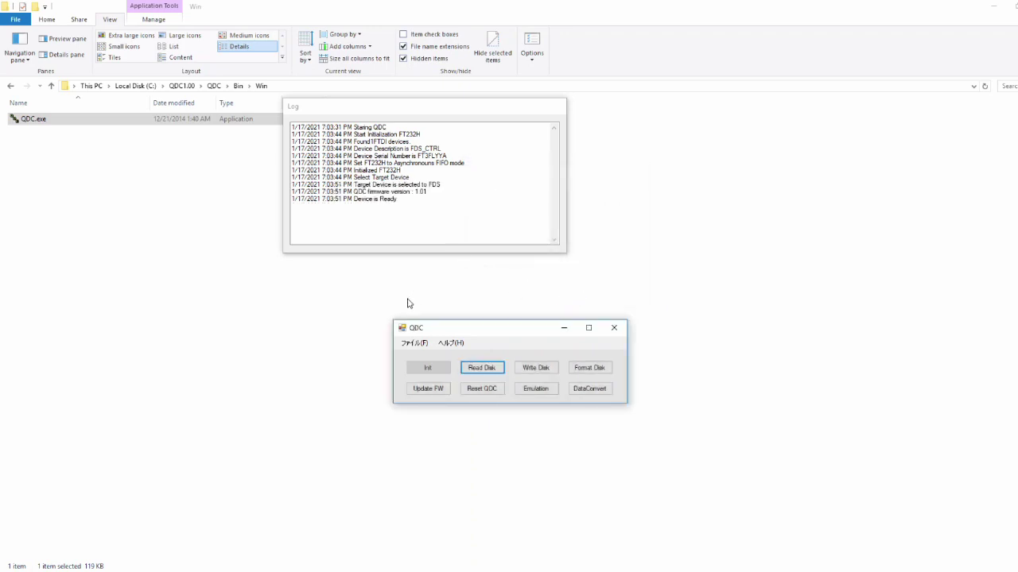
- Read the first disk side into excitingbasketballsidea.raw in Documents, replacing the existing file
click(482, 368)
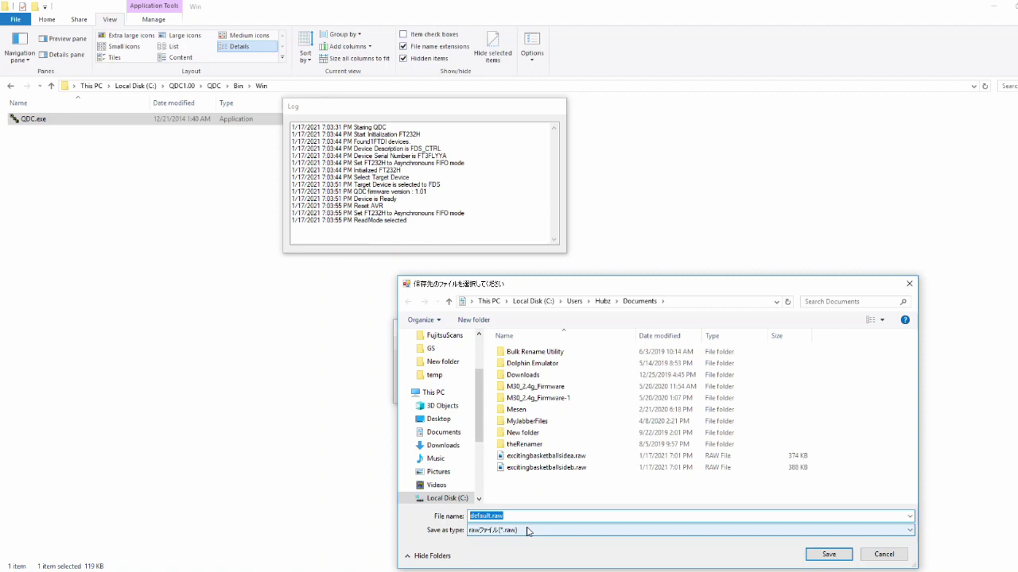
click(543, 459)
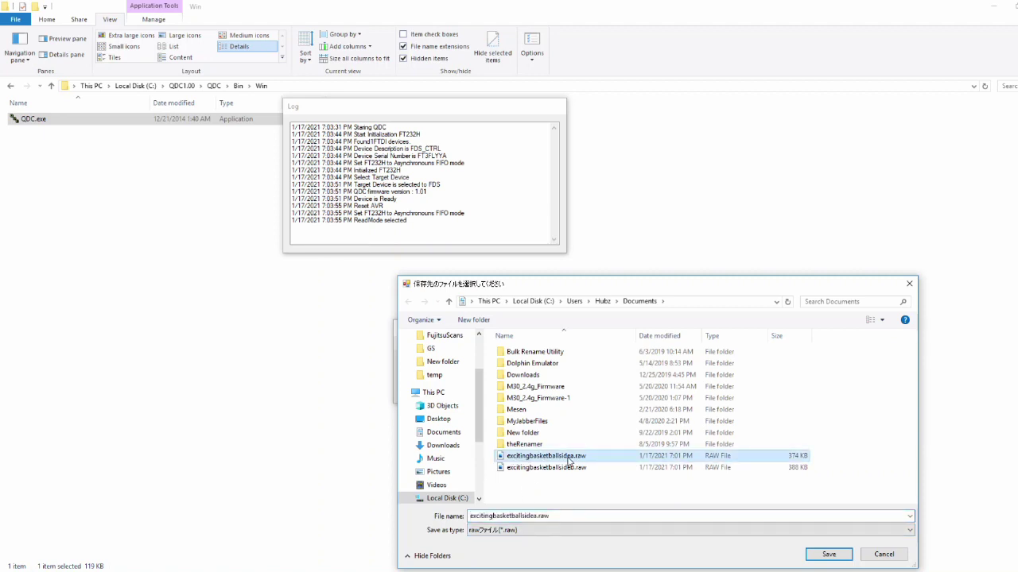
double_click(568, 460)
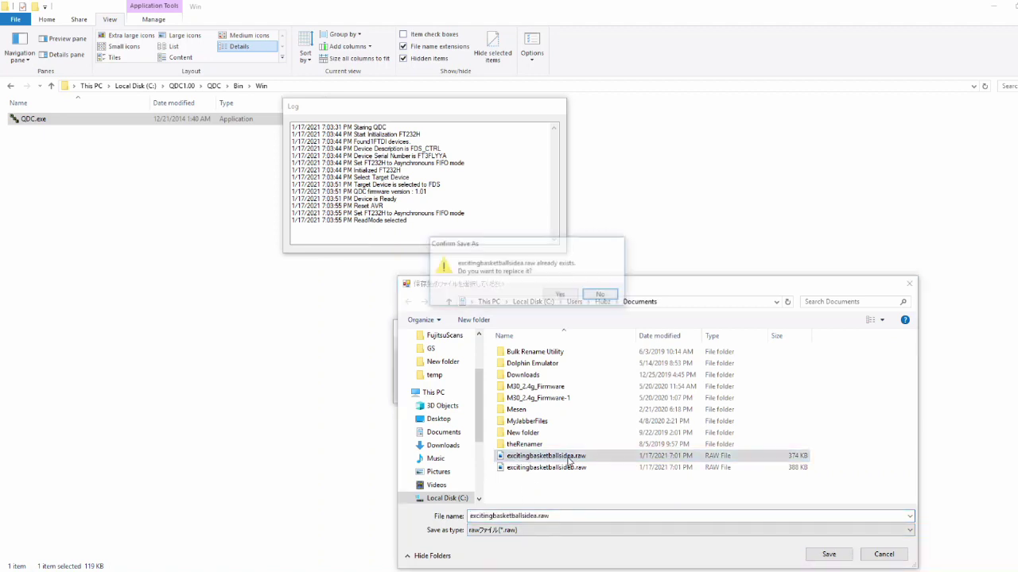
click(558, 293)
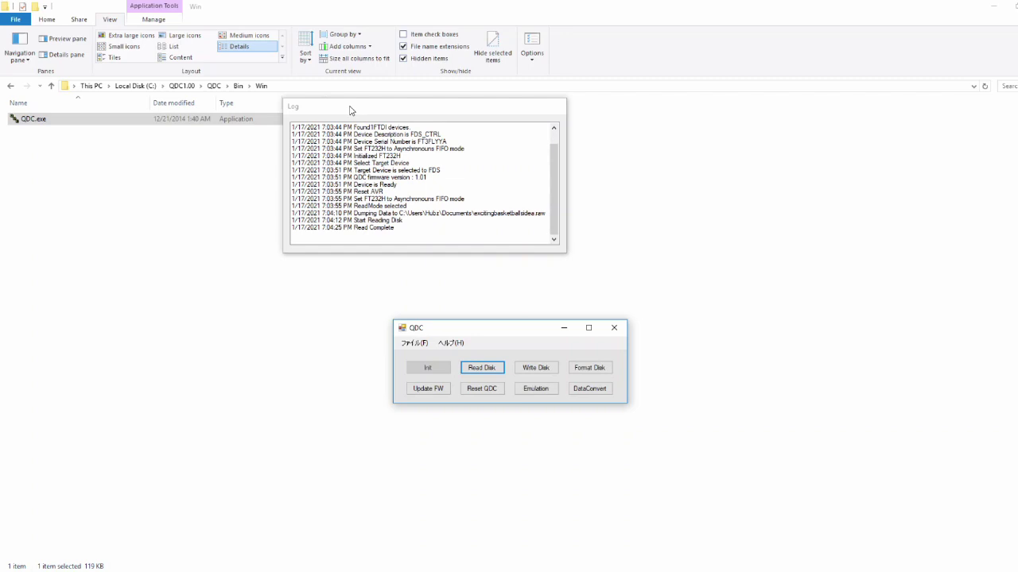
drag(350, 110, 355, 116)
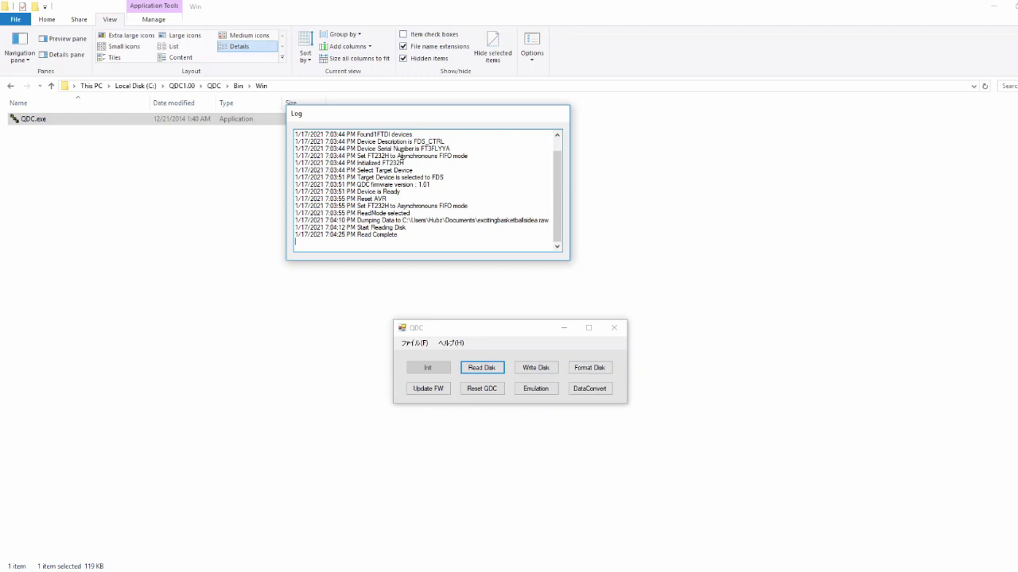
- Read the second disk side into excitingbasketballsideb.raw in Documents, replacing the existing file
click(481, 369)
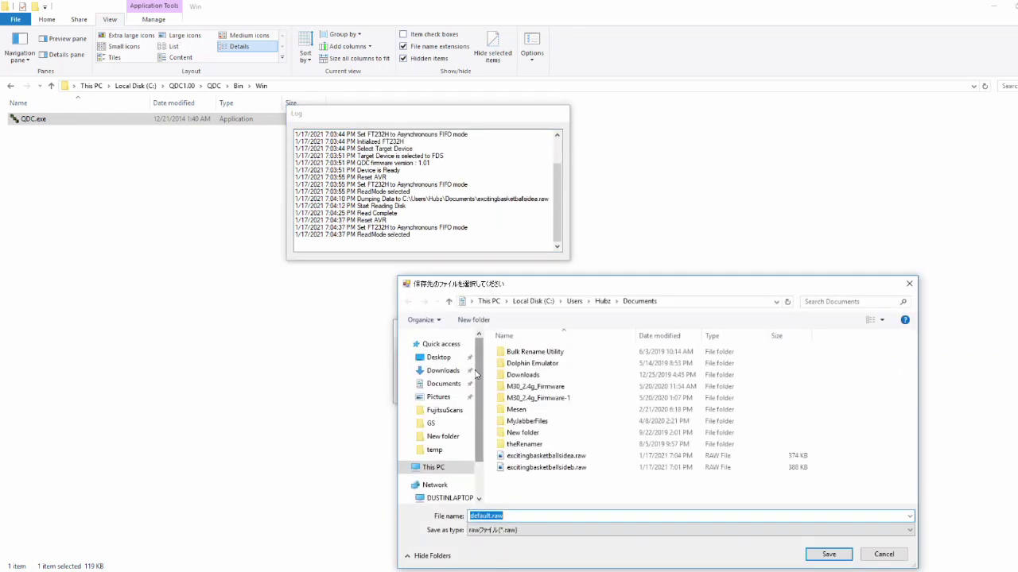
click(566, 469)
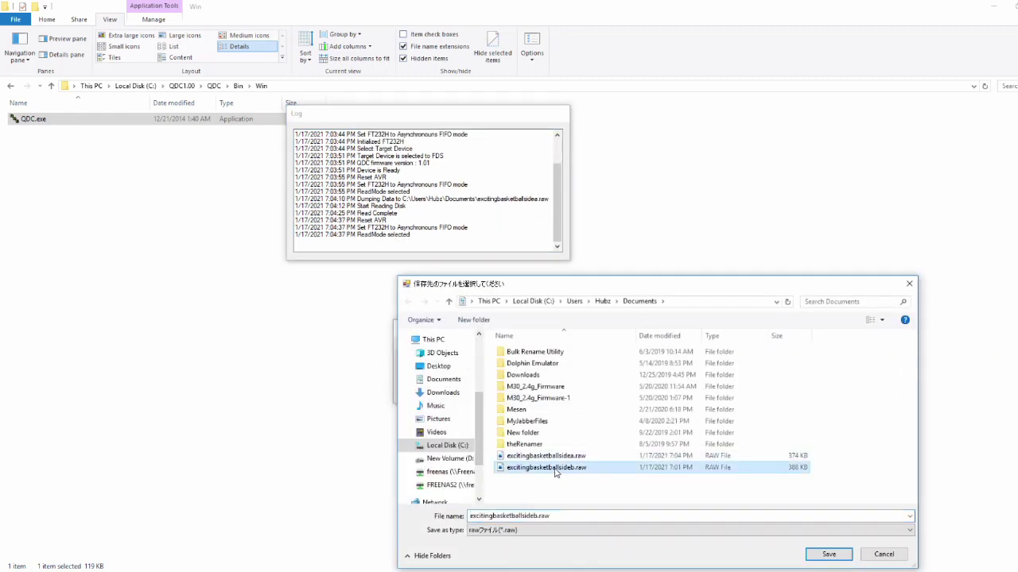
double_click(555, 469)
click(559, 294)
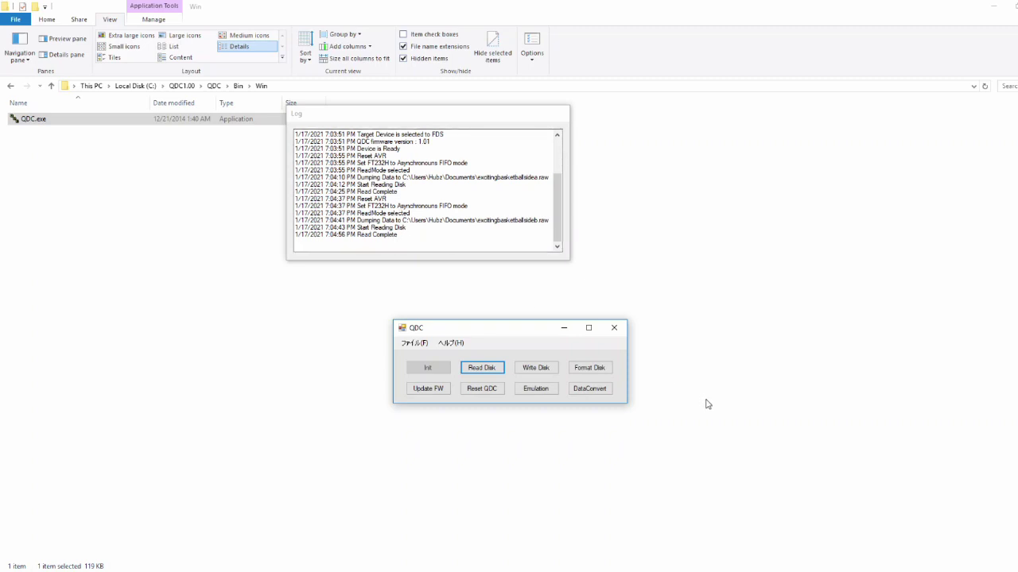
- Convert excitingbasketballsidea.raw from raw to FDS format with DataConvert
click(580, 391)
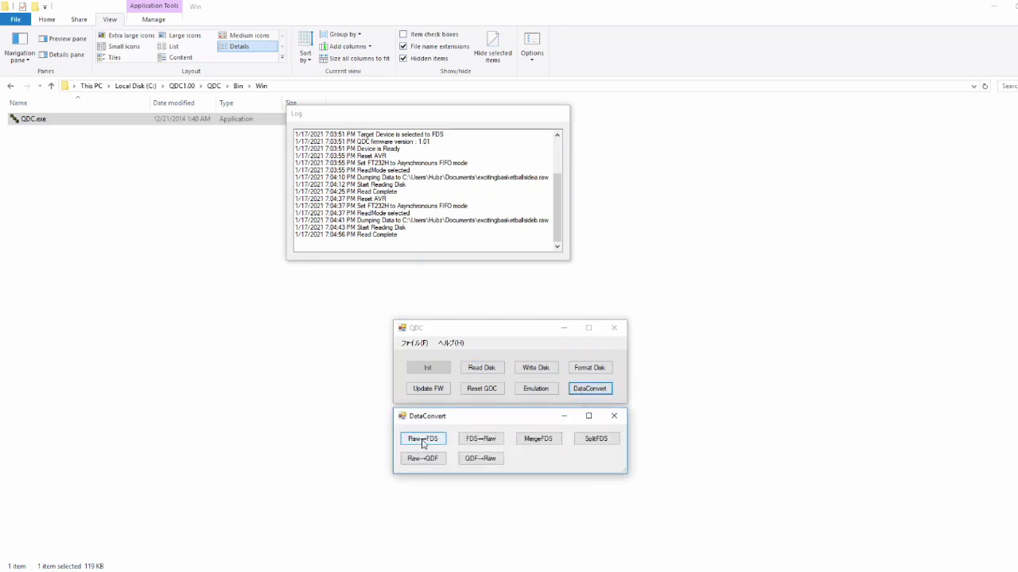
click(437, 443)
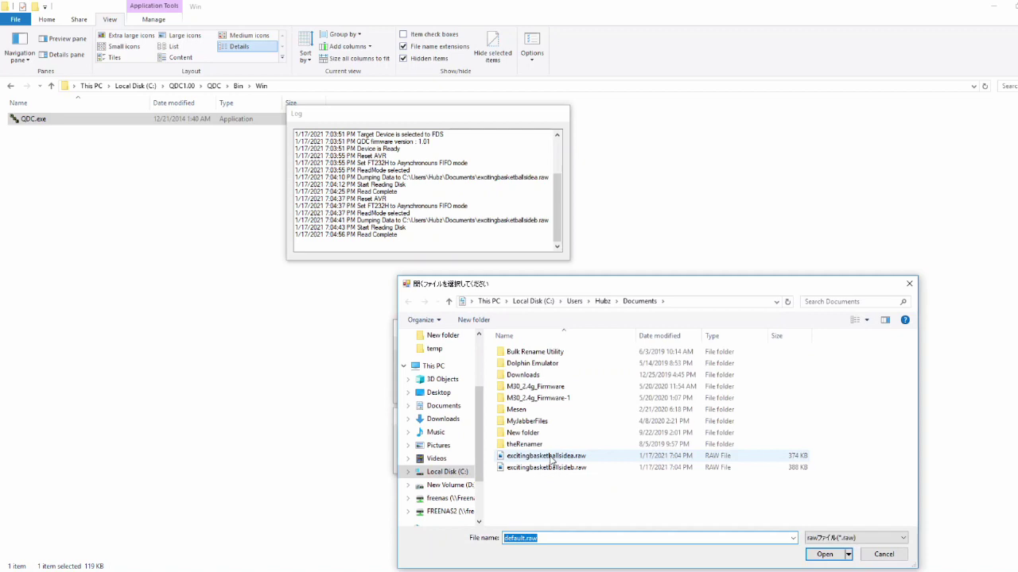
drag(459, 283, 524, 248)
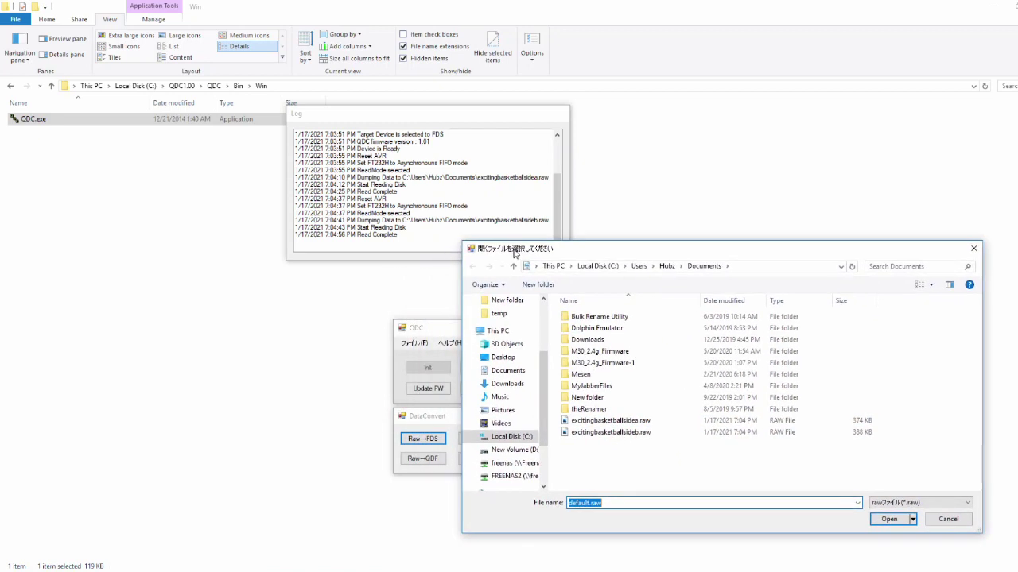
click(629, 421)
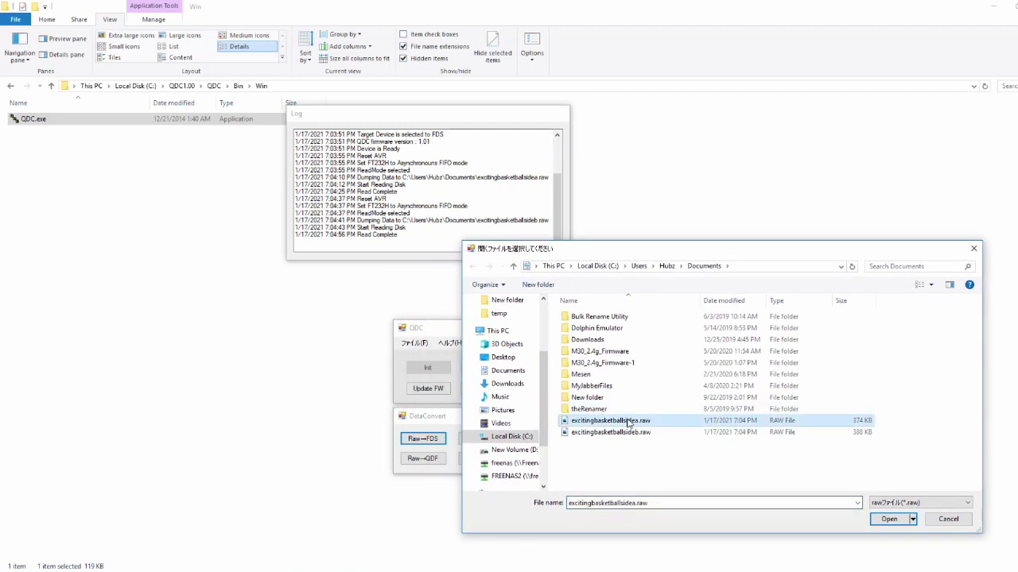
click(628, 431)
click(617, 425)
double_click(617, 425)
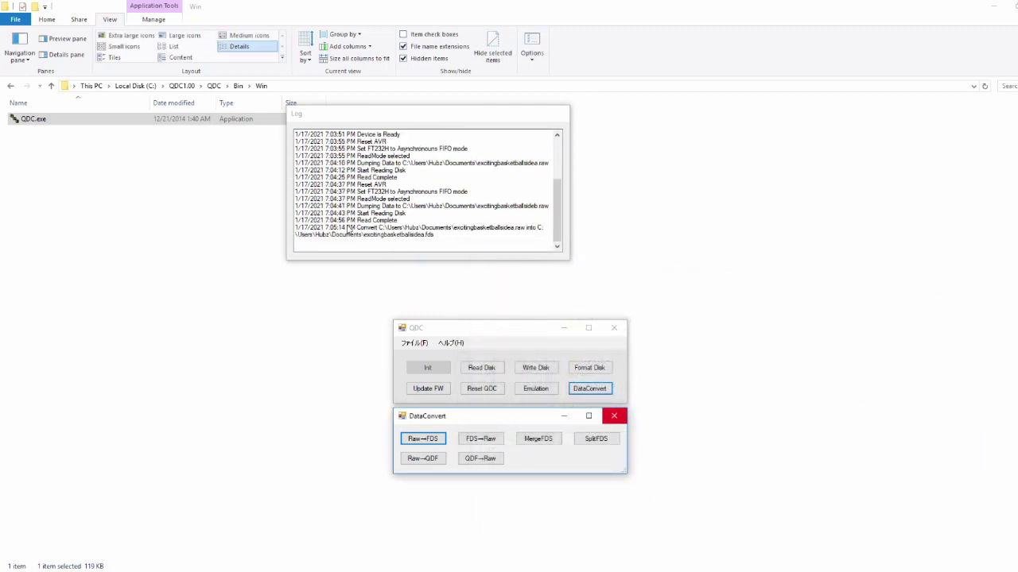
- Convert excitingbasketballsideb.raw from raw to FDS format
click(437, 443)
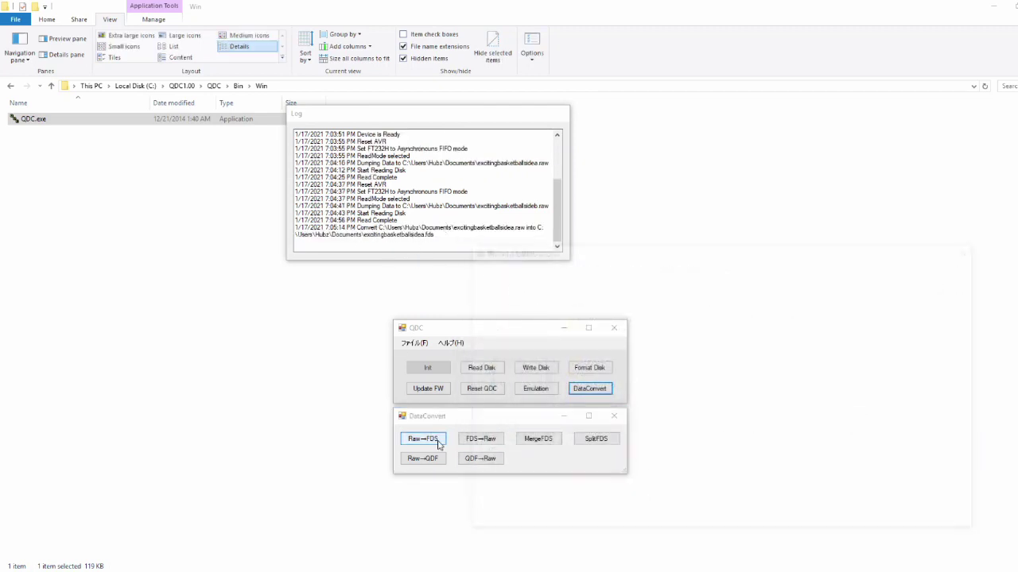
click(614, 431)
double_click(615, 431)
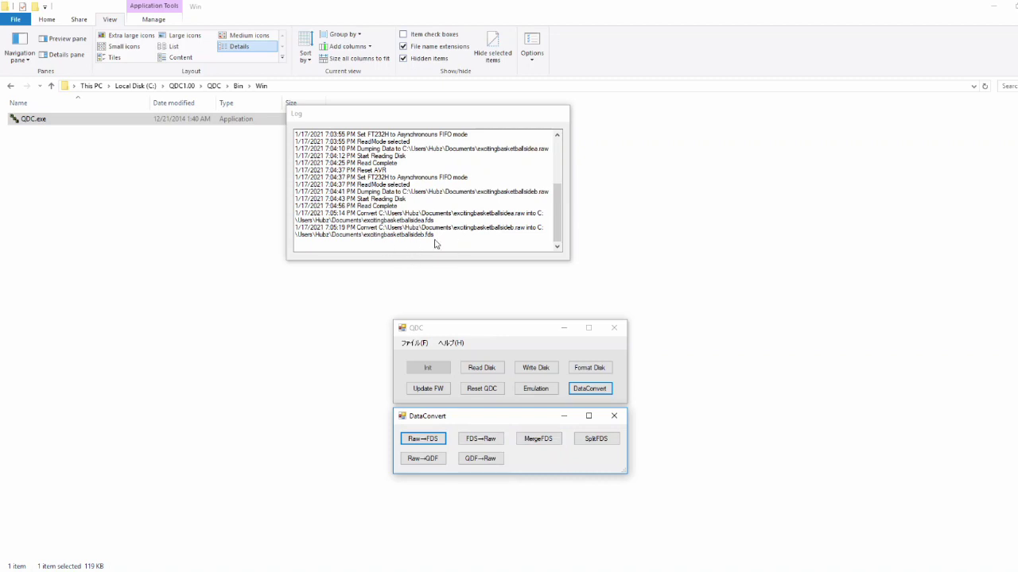
- Merge excitingbasketballsidea.fds as Disk 1 Side A with excitingbasketballsideb.fds as Disk 1 Side B, supplying no Disk 2 file
click(539, 442)
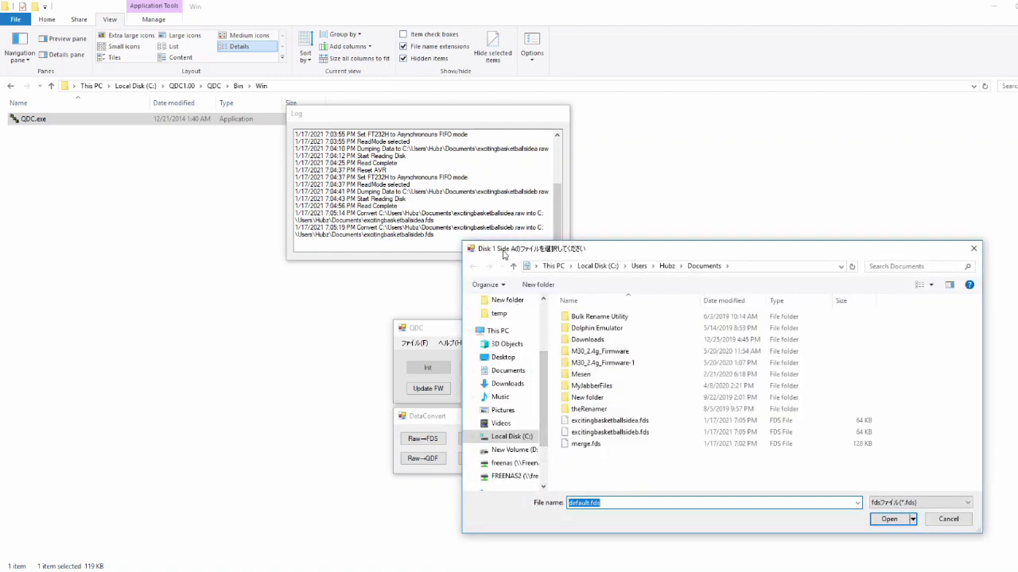
double_click(623, 421)
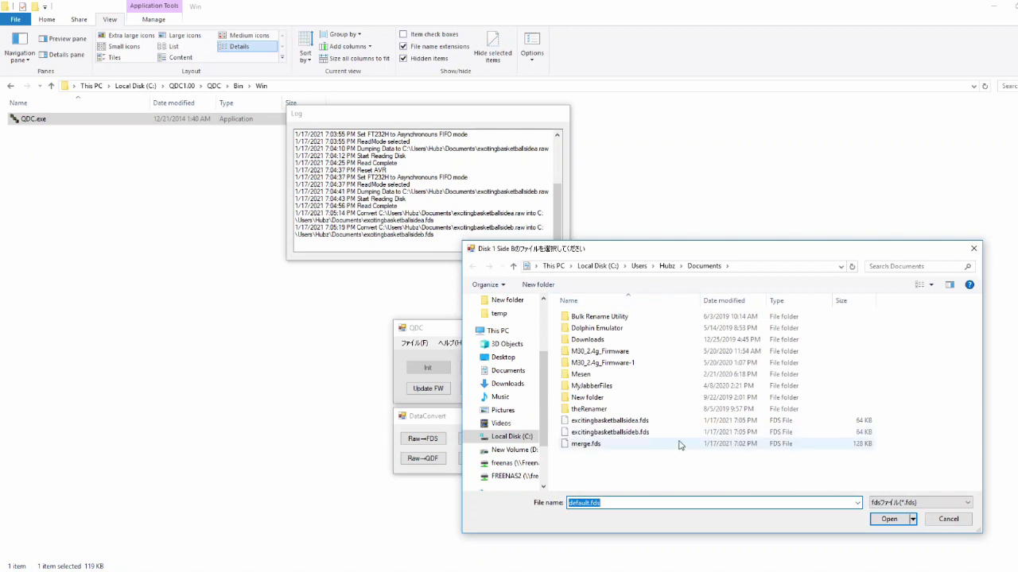
double_click(627, 433)
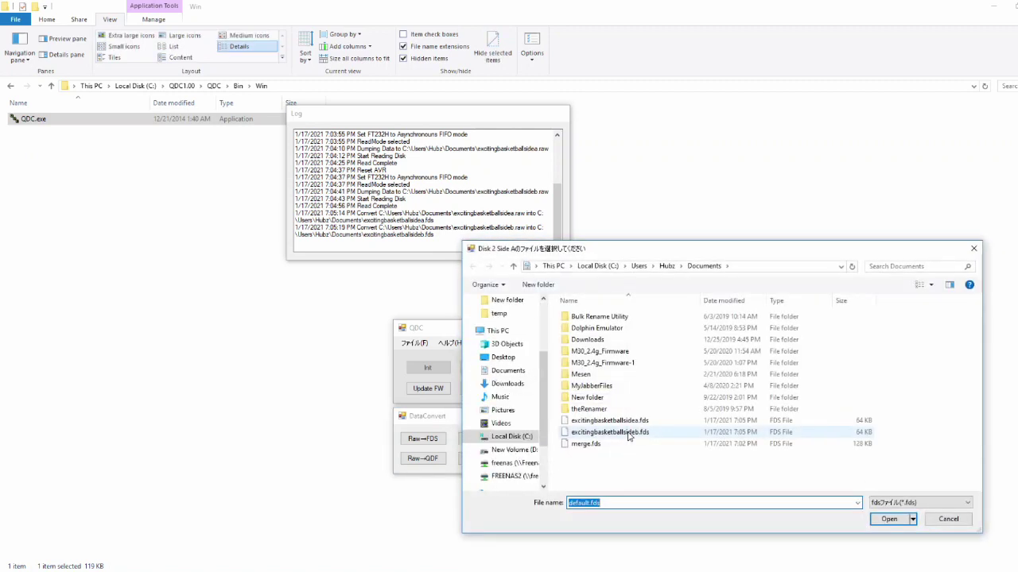
drag(485, 251, 445, 242)
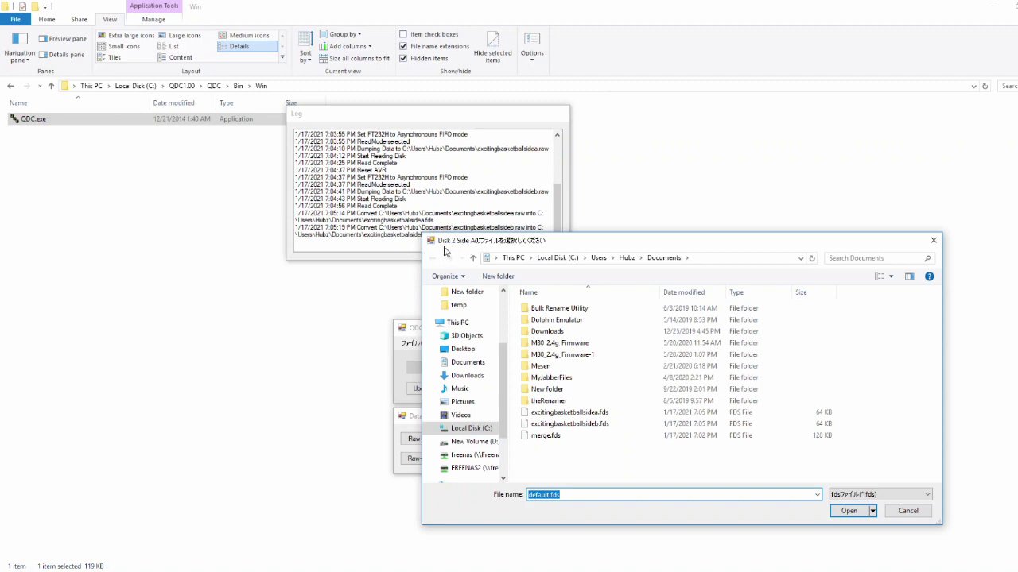
click(933, 242)
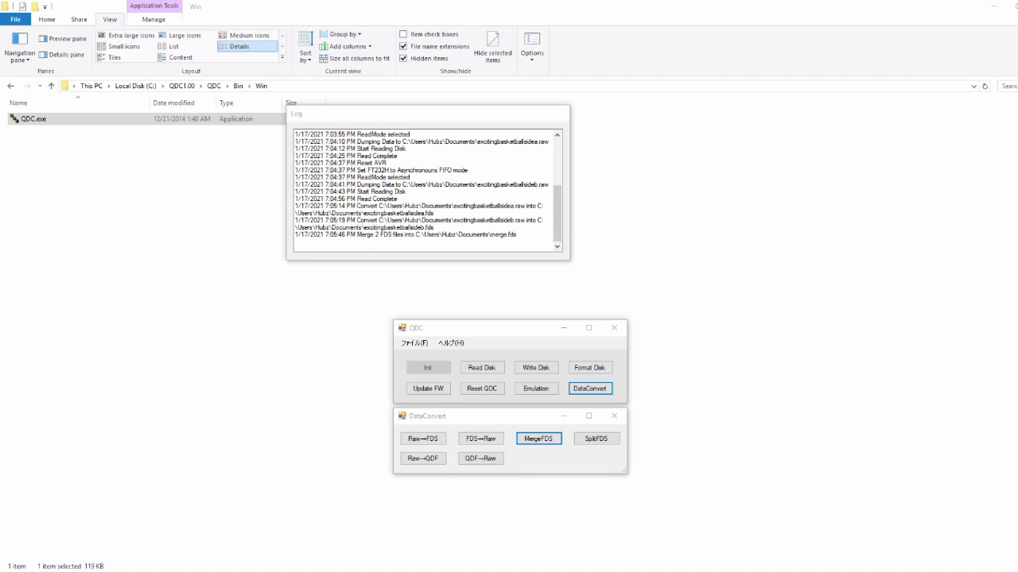
- Switch to the Mesen emulator and open merge.fds from Documents
click(536, 176)
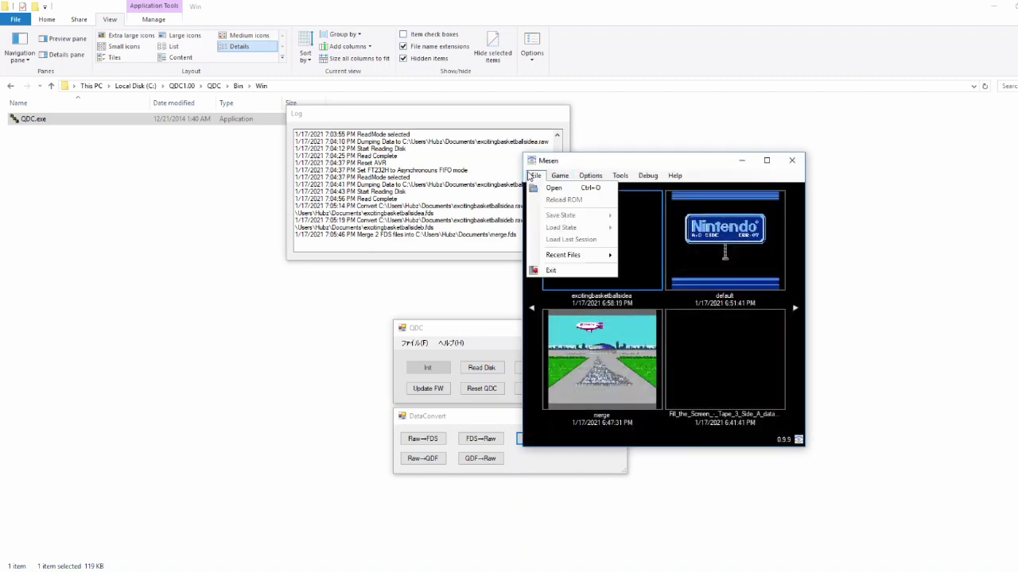
click(543, 189)
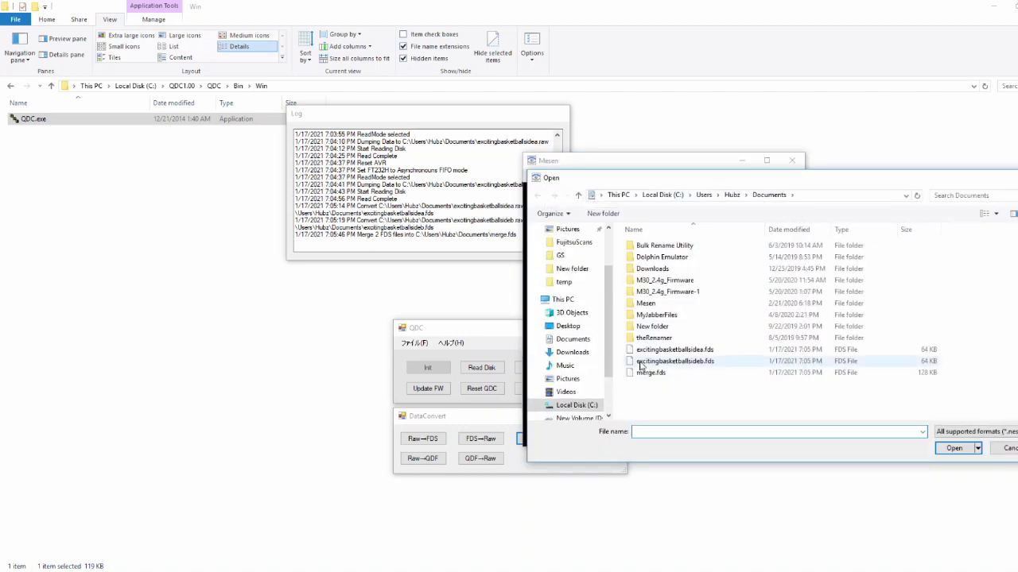
double_click(650, 379)
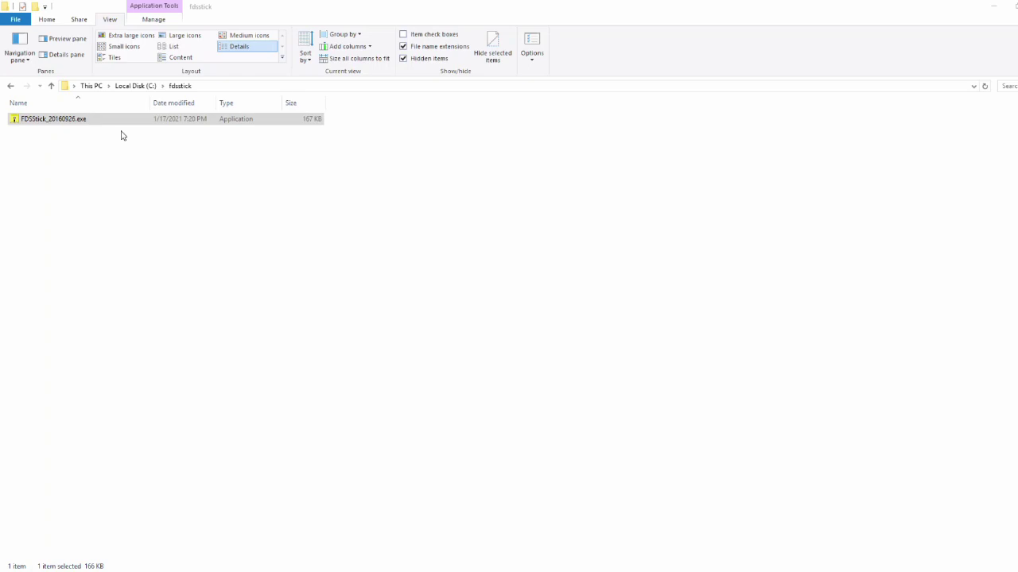
- Launch FDSStick_20160926.exe from the fdsstick folder and start a disk read
double_click(42, 119)
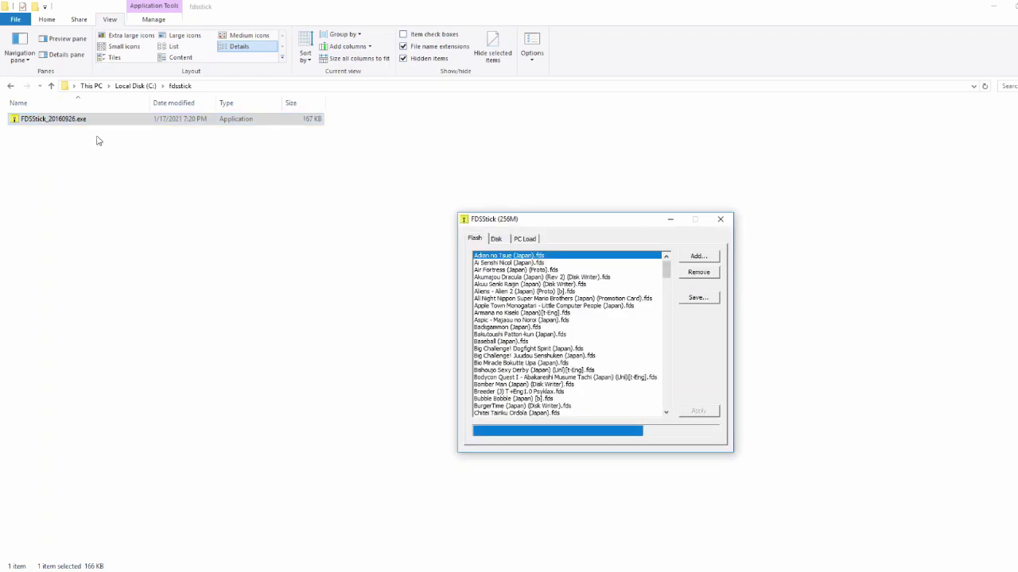
click(498, 240)
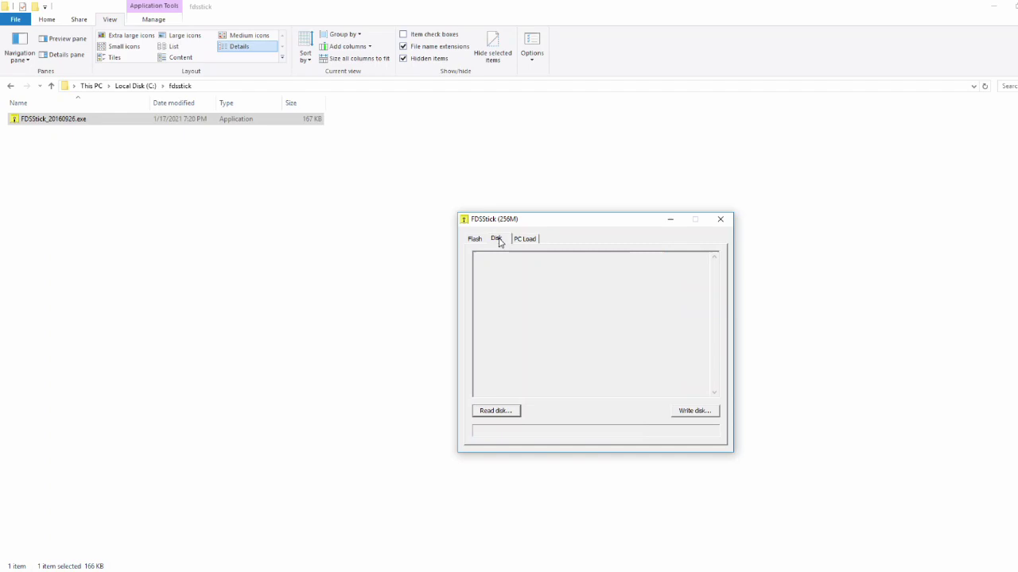
click(497, 411)
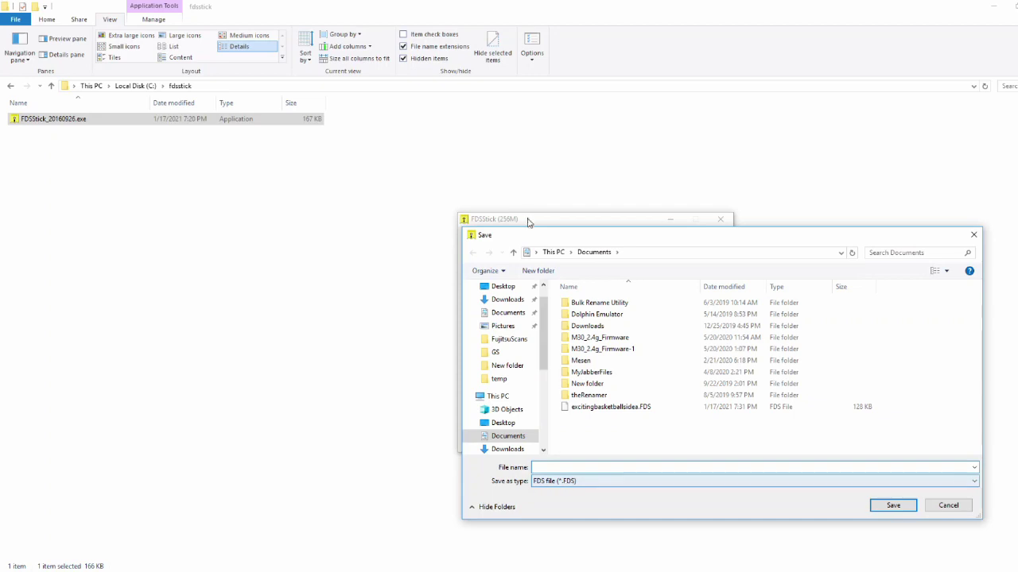
- Save the dump to Documents as excitingbasketball.FDS in FDS file format and read the first disk side
drag(542, 244, 519, 132)
click(537, 370)
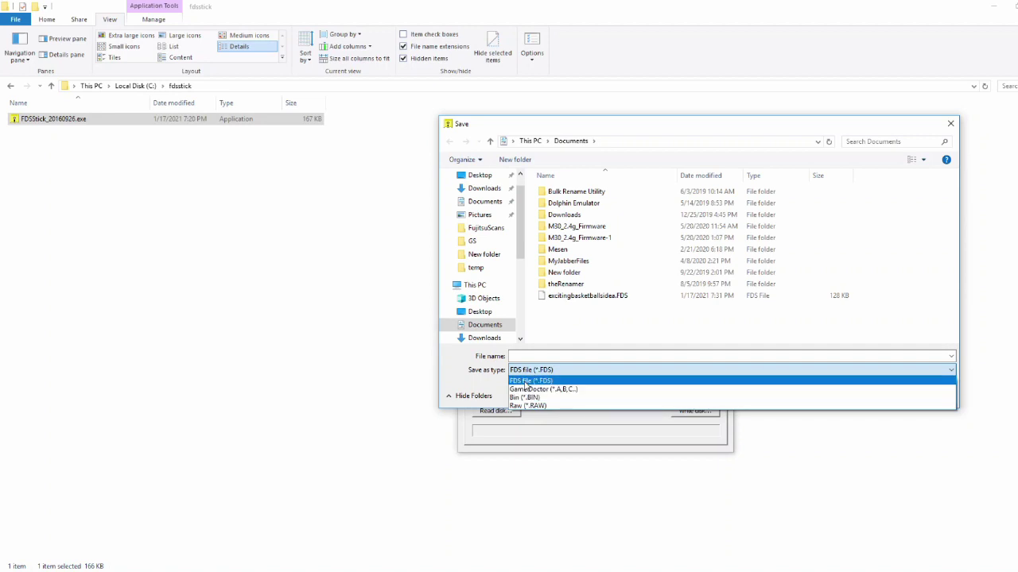
click(527, 384)
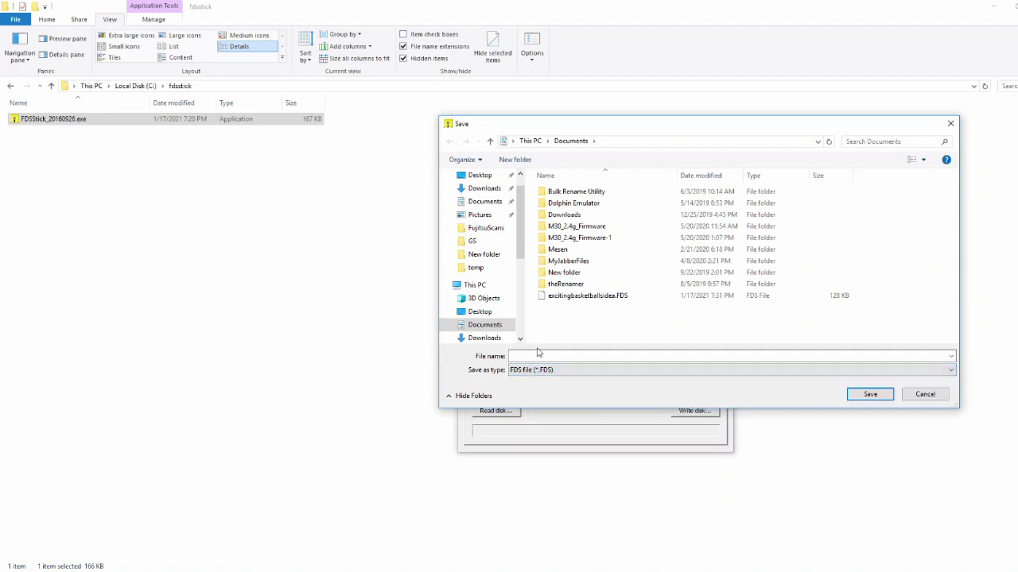
click(539, 355)
click(577, 297)
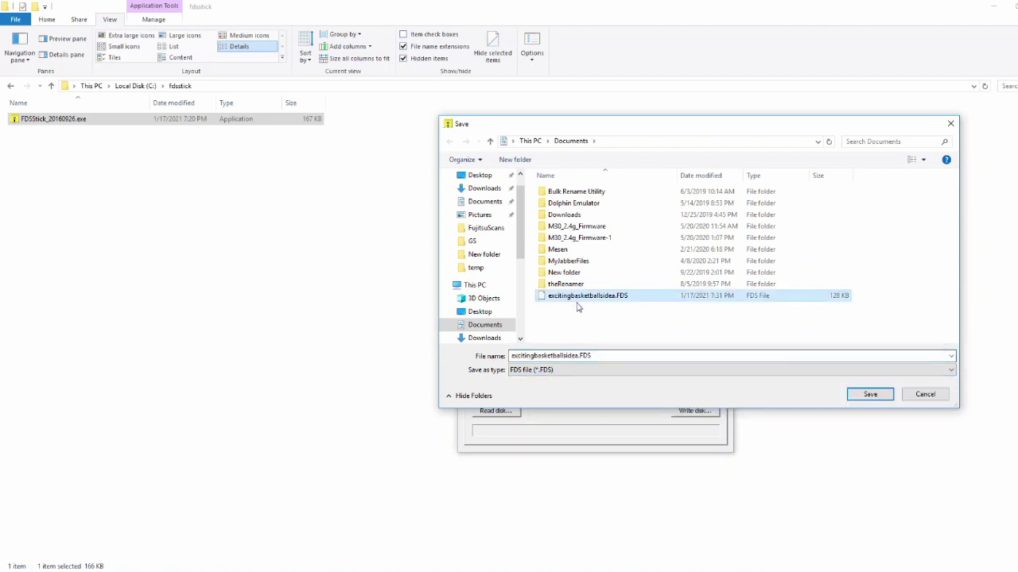
double_click(565, 359)
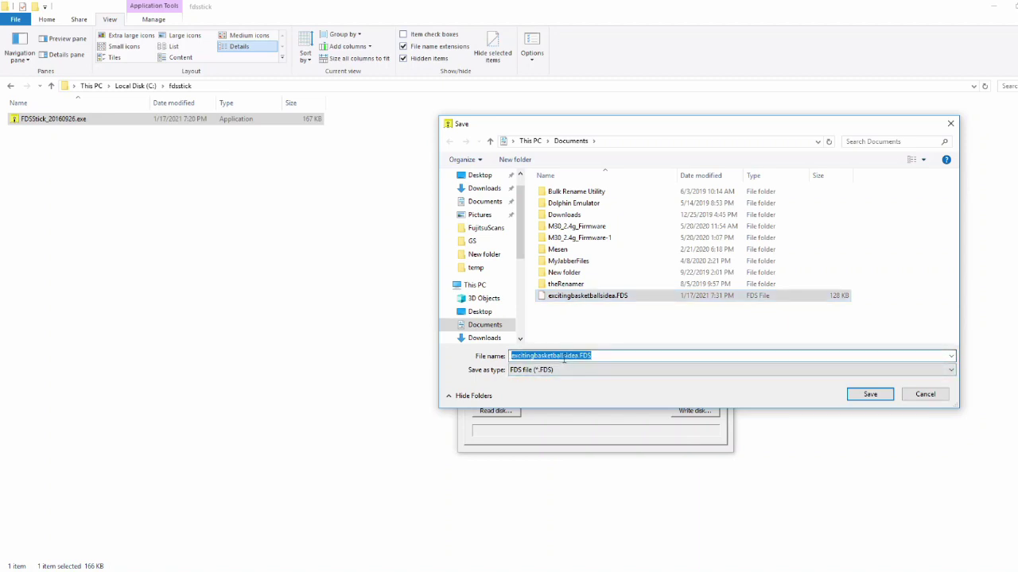
drag(562, 359, 576, 363)
key(BackSpace)
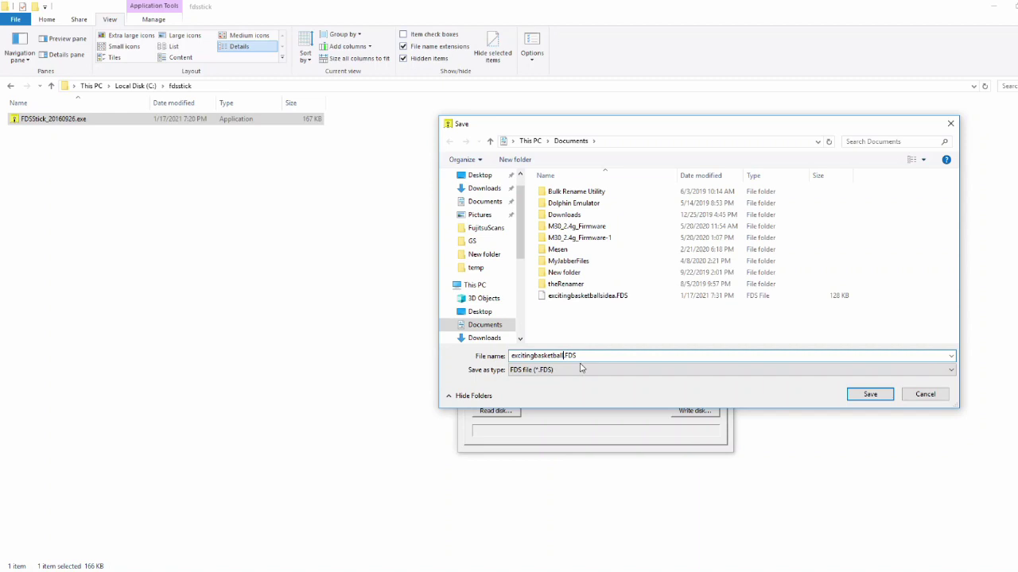
click(870, 395)
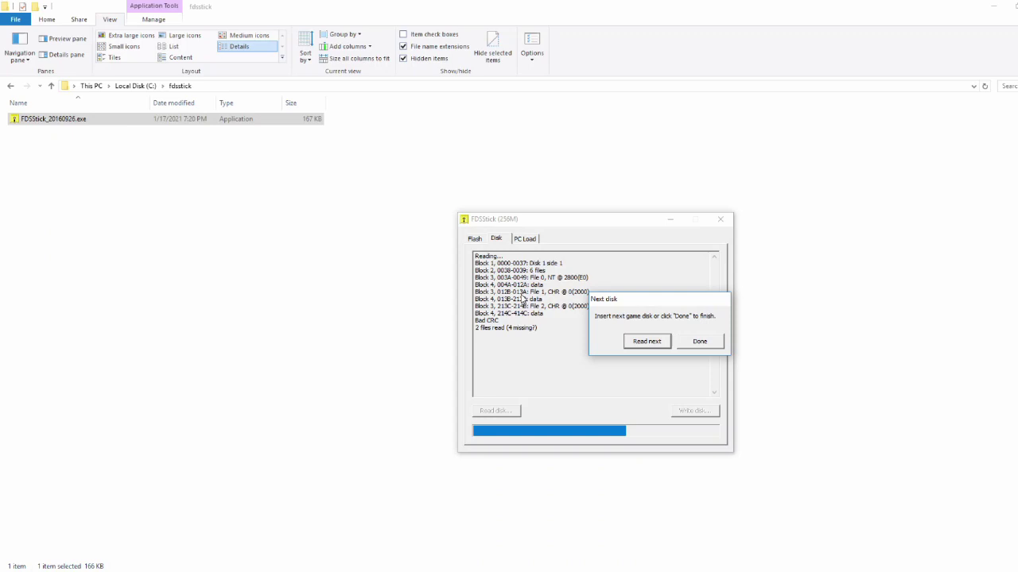
- Read the second side of the disk into the same dump and finish the read
drag(608, 301, 614, 319)
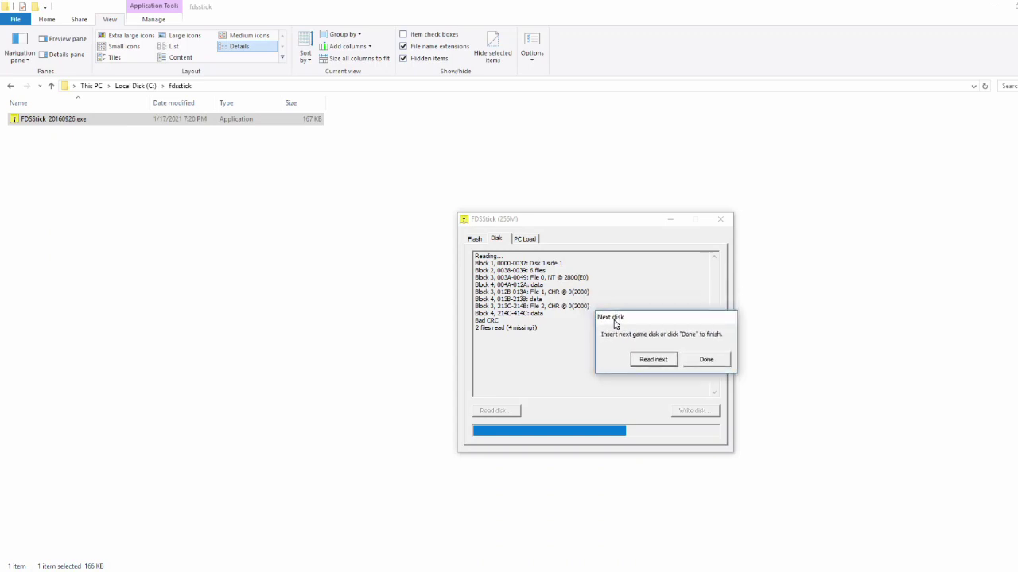
click(654, 359)
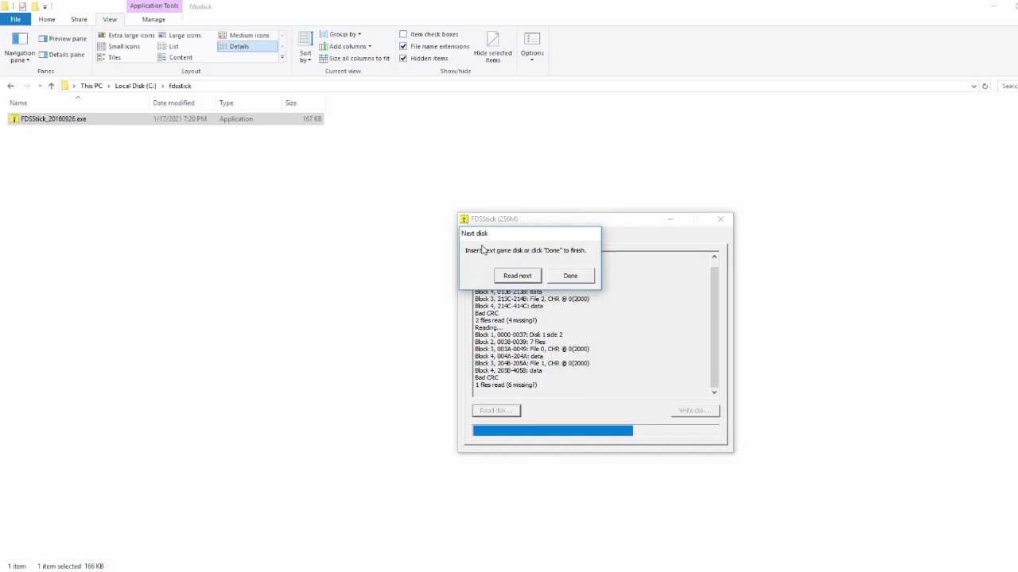
drag(515, 239, 610, 269)
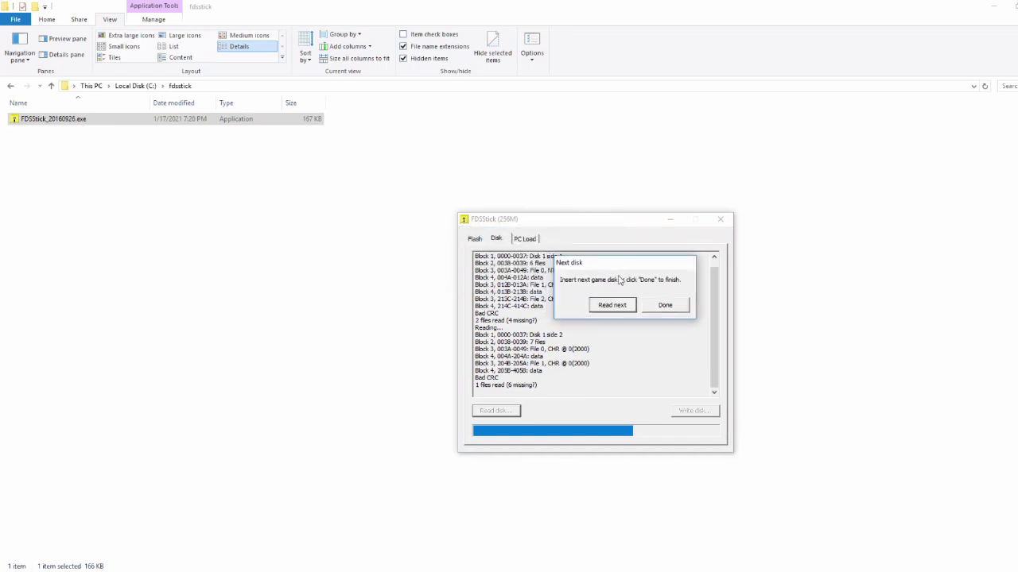
click(665, 305)
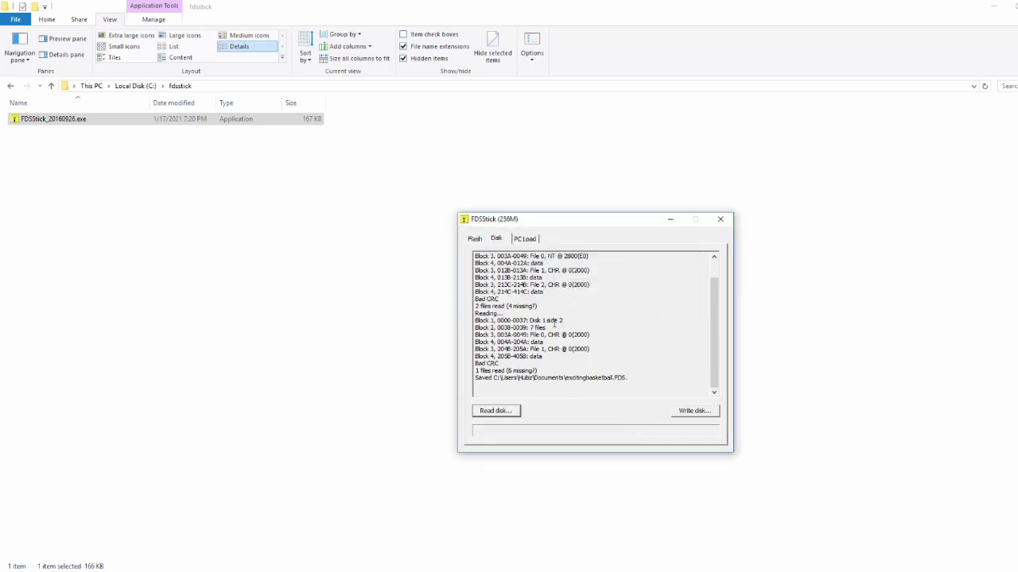
- Examine the read log for the saved file path, CRC status and missing files on both disk sides
drag(636, 379, 566, 377)
click(581, 359)
drag(566, 378, 634, 380)
click(634, 380)
scroll(618, 336, up, 1)
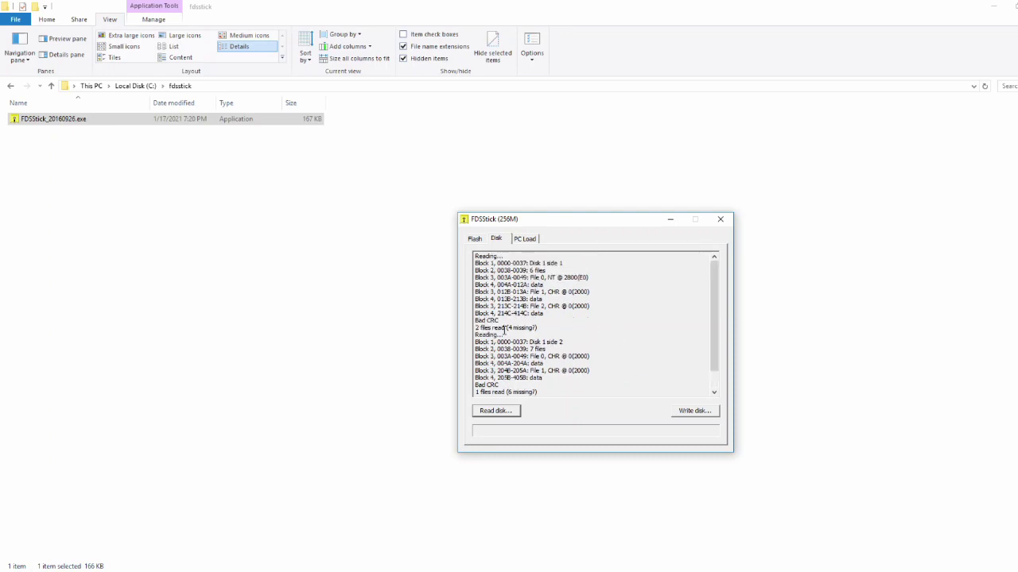
scroll(493, 296, down, 1)
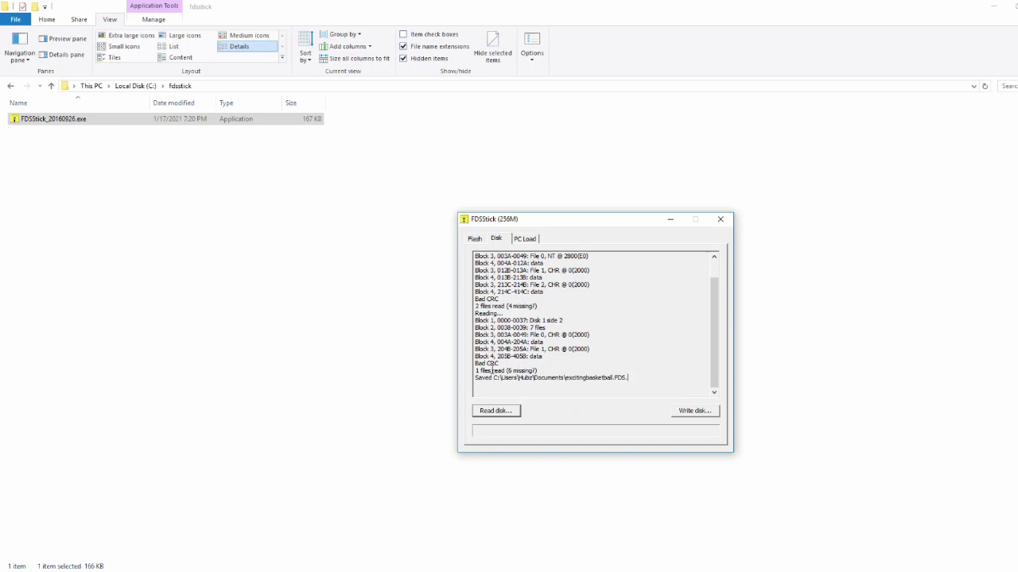
drag(503, 364, 470, 364)
drag(506, 299, 474, 299)
click(486, 295)
drag(507, 306, 535, 310)
click(535, 310)
drag(539, 371, 475, 372)
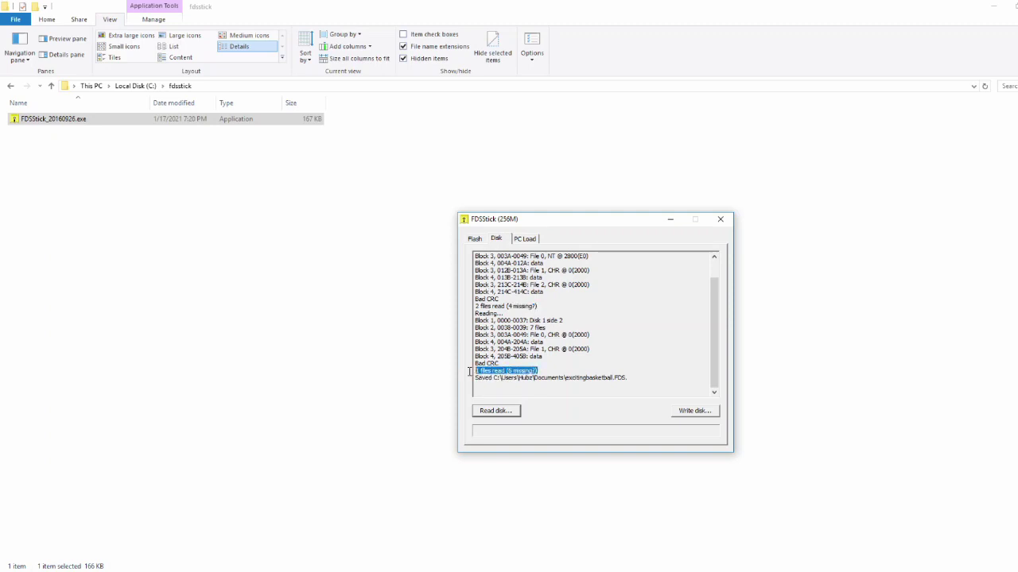
drag(473, 310, 539, 306)
click(539, 307)
scroll(544, 298, up, 1)
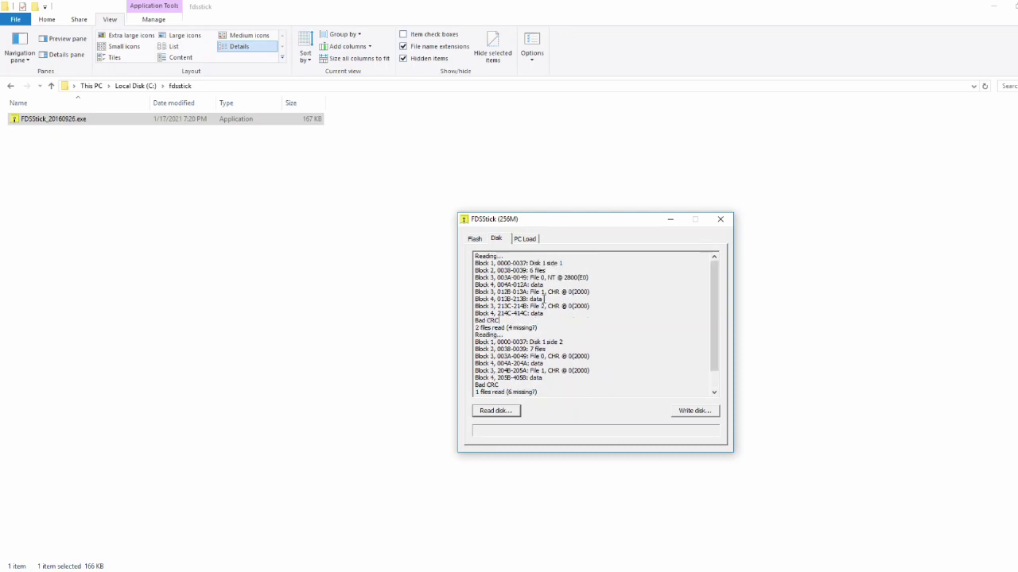
scroll(543, 299, down, 1)
scroll(525, 350, up, 1)
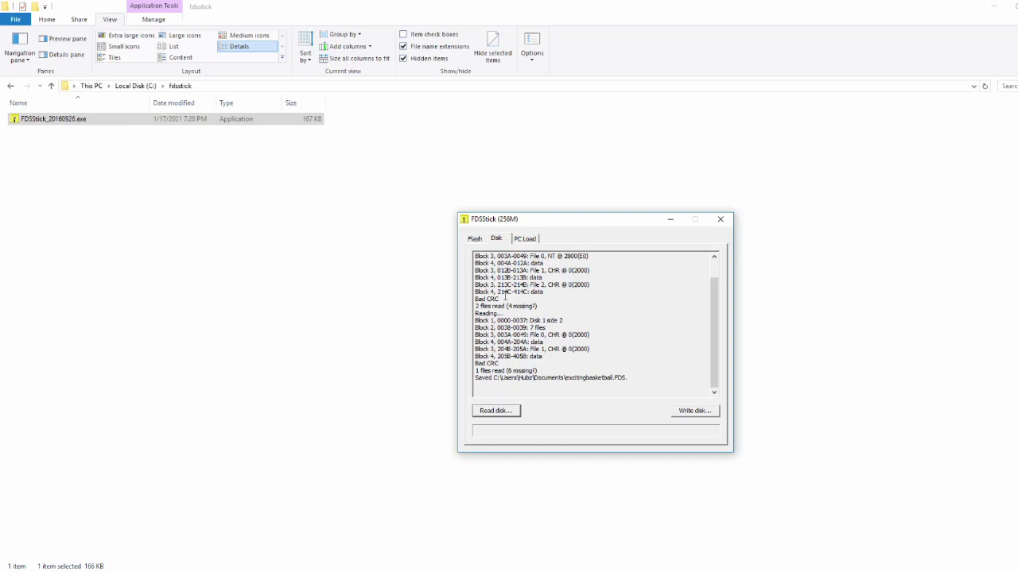
scroll(528, 342, up, 1)
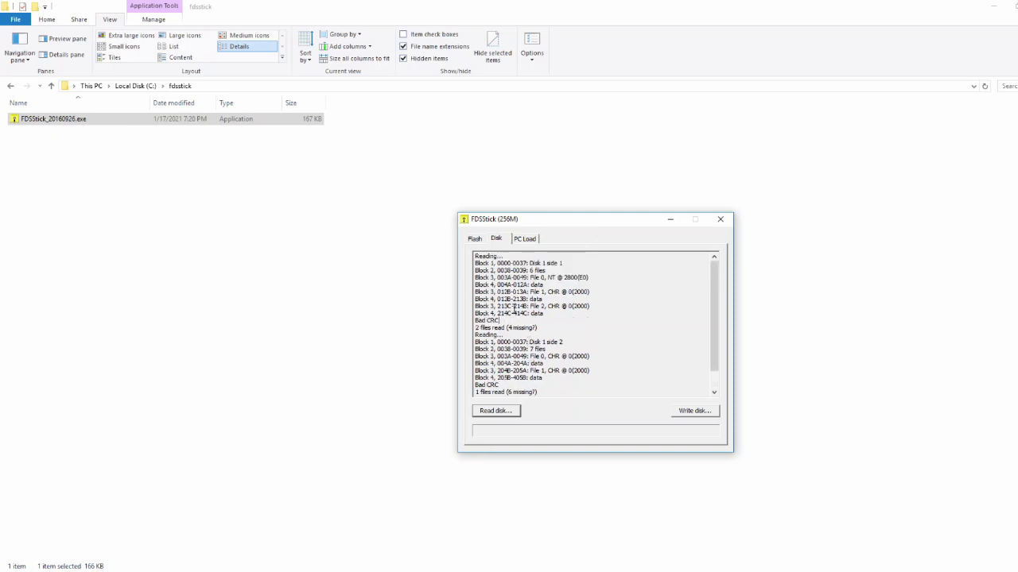
scroll(514, 308, down, 1)
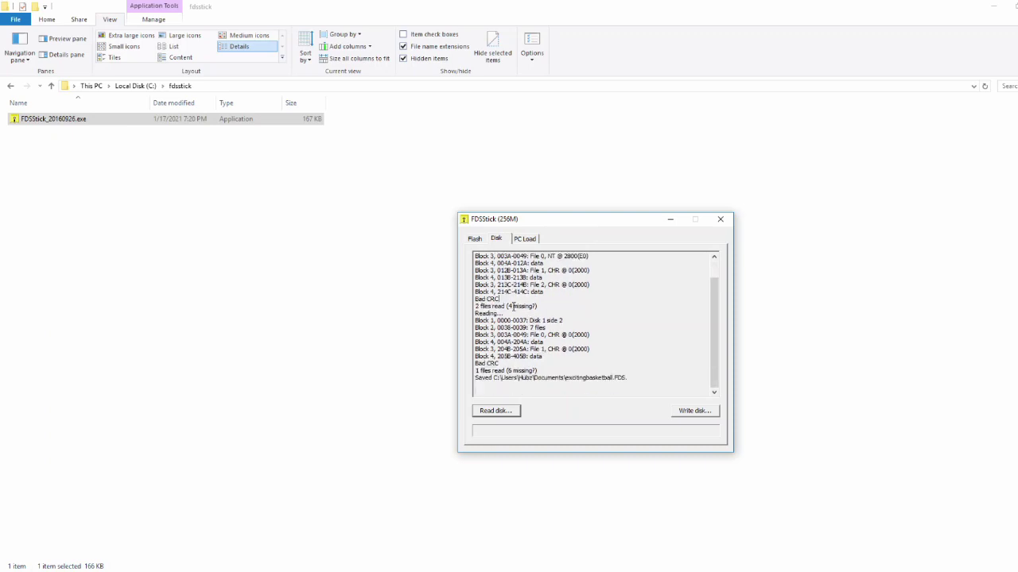
- Look over the games stored in the FDSStick's flash memory and close the FDSStick program
click(481, 240)
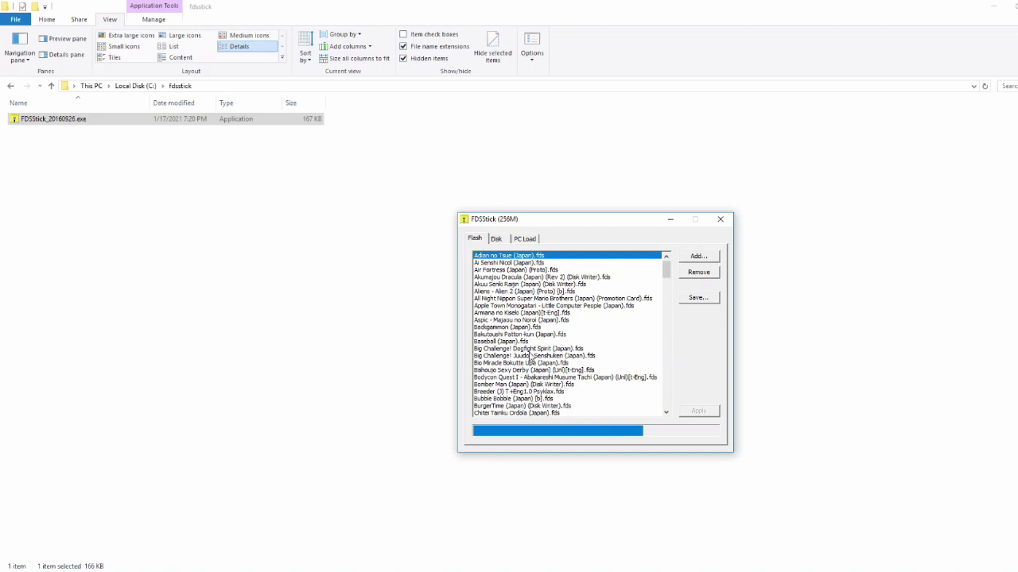
click(499, 240)
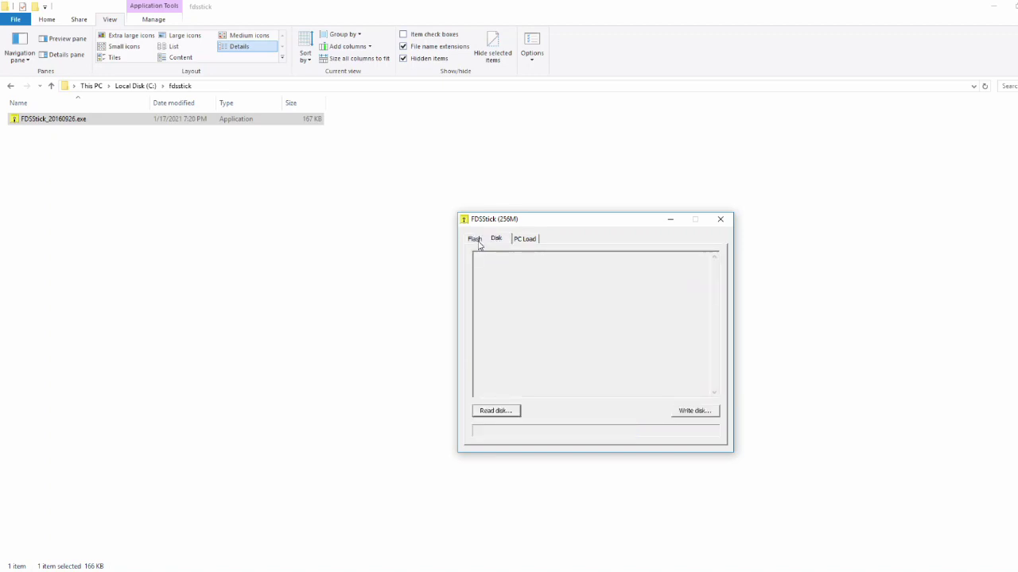
click(475, 240)
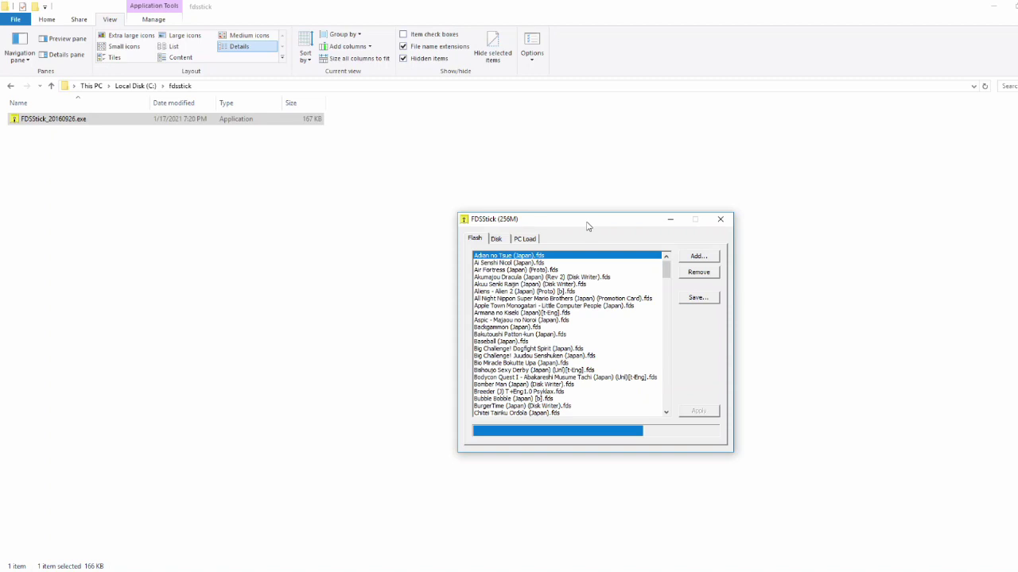
click(719, 219)
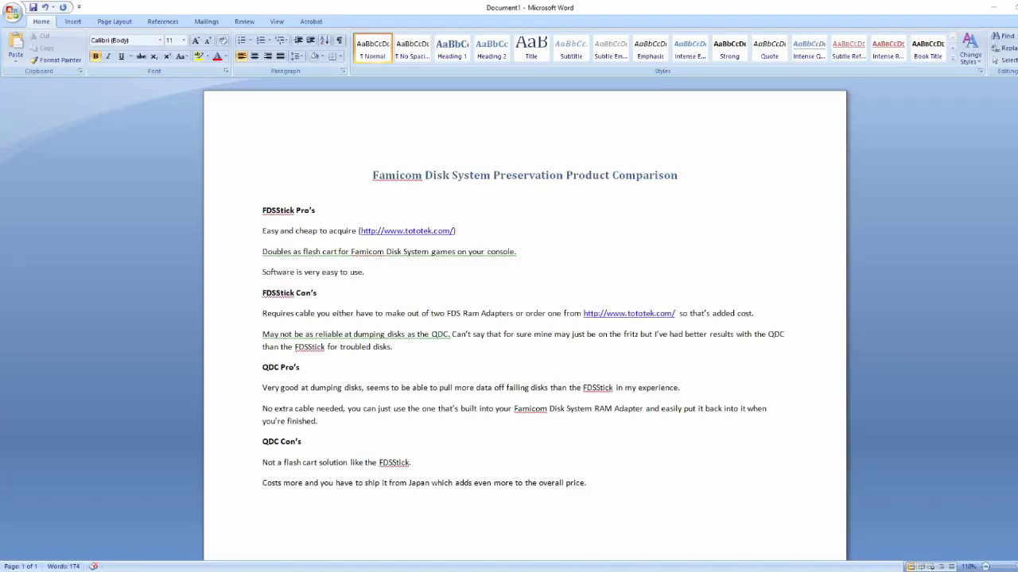